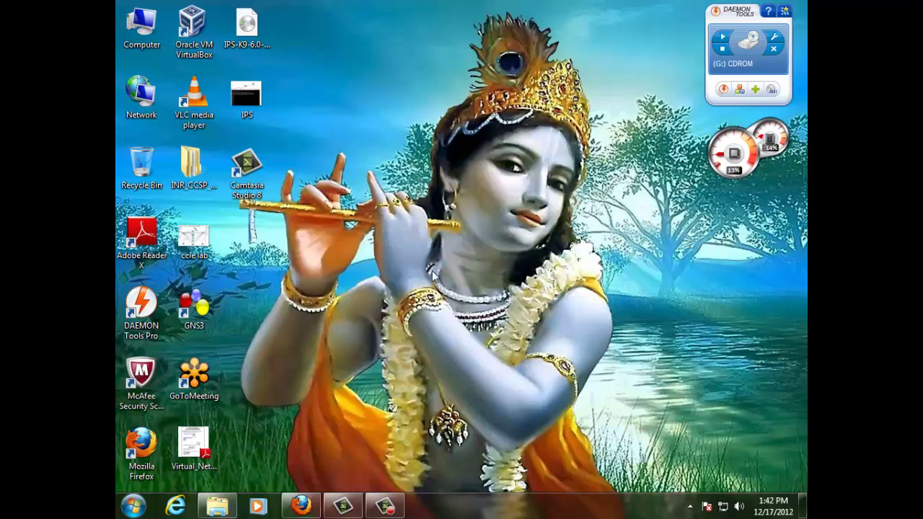
Step: Launch GNS3 and dismiss the New Project dialog, leaving an empty workspace
double_click(199, 305)
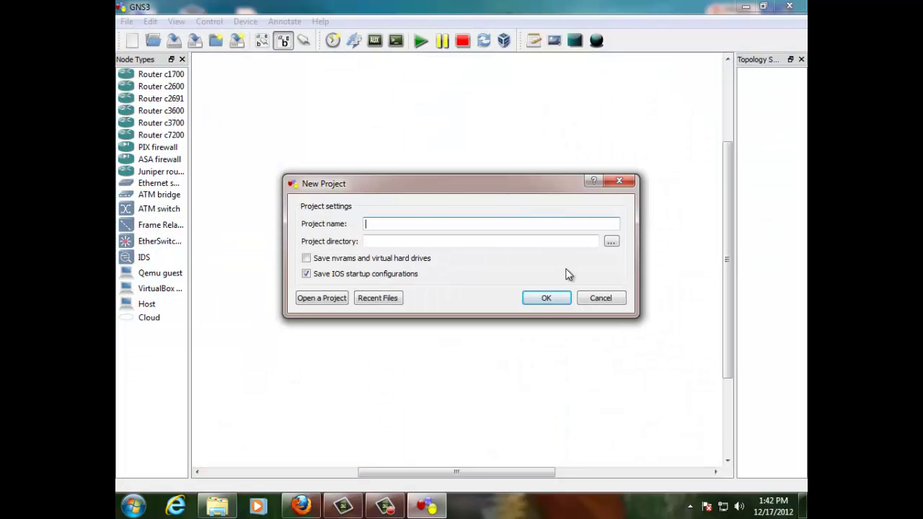
click(601, 298)
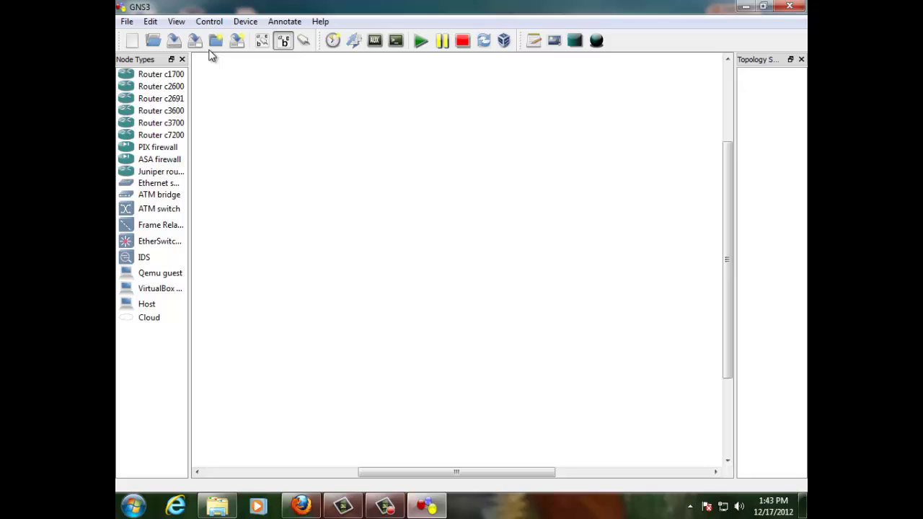
Step: In Qemu preferences, load the saved IDS image with ips-disk1/ips-disk2, 1024 MiB RAM and 4 NICs
click(151, 22)
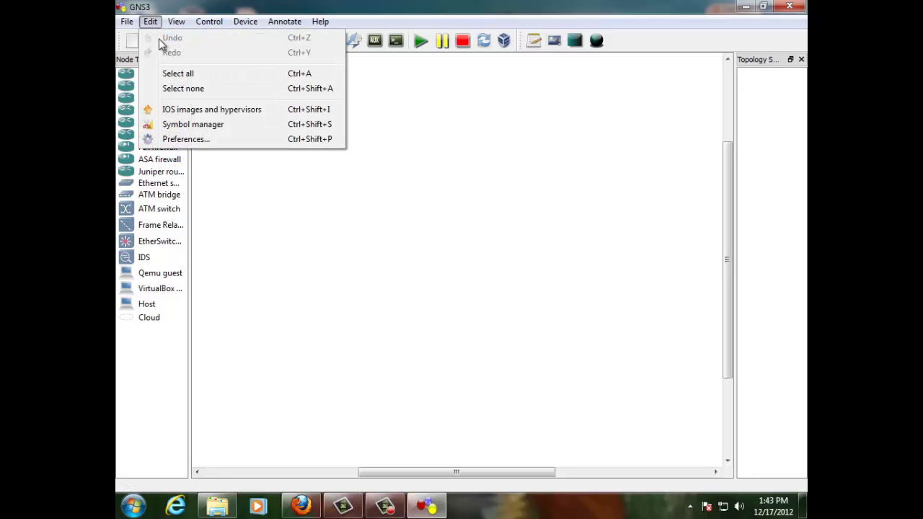
click(193, 139)
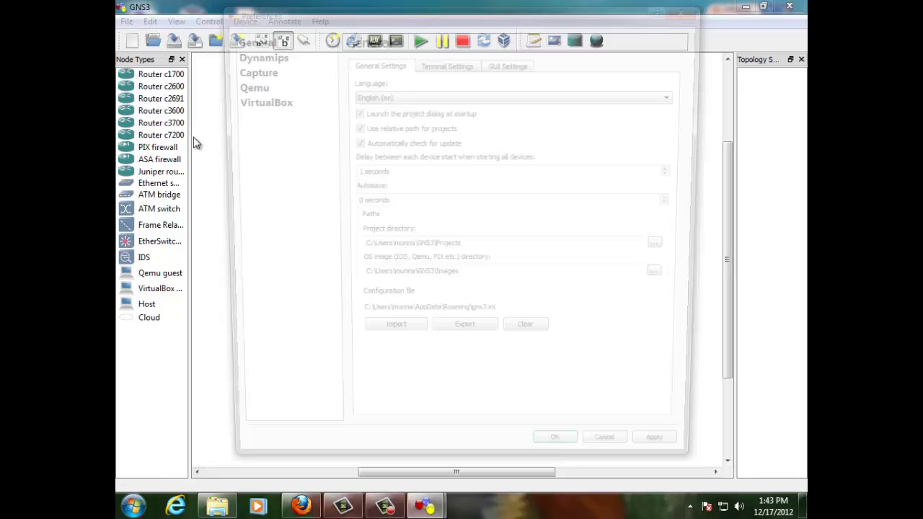
click(242, 85)
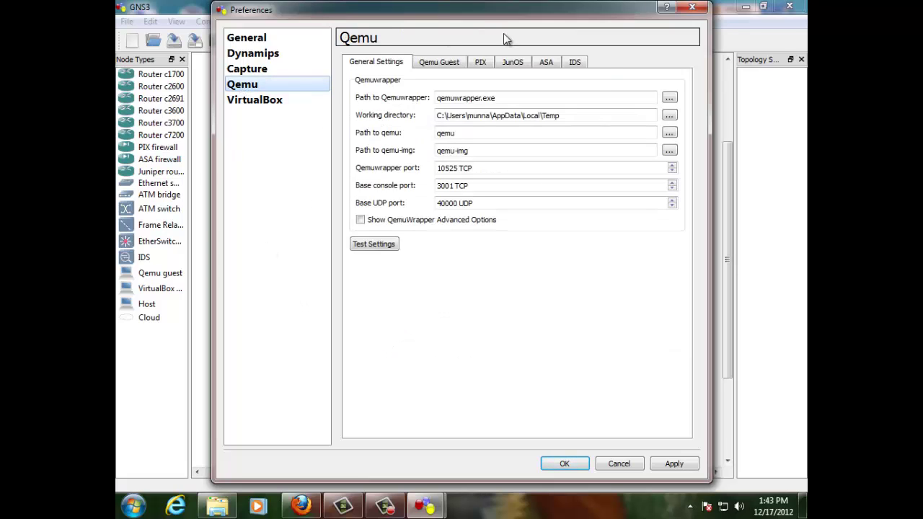
click(576, 62)
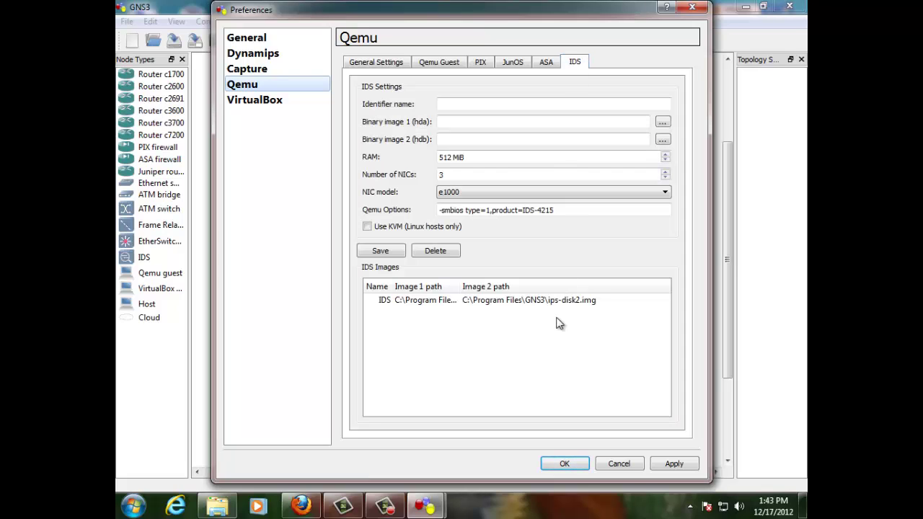
click(484, 302)
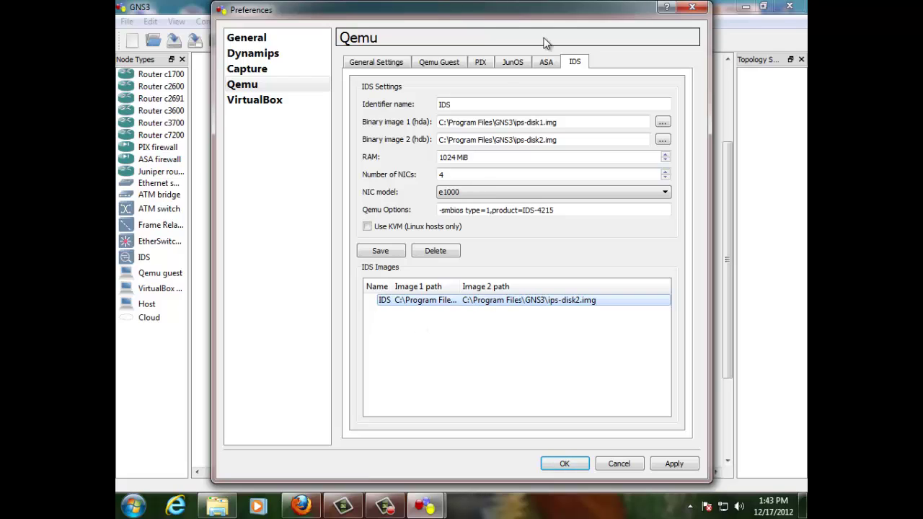
Step: Review the ASA, JunOS, PIX and Qemu Guest image tabs, then return to the IDS settings
click(545, 63)
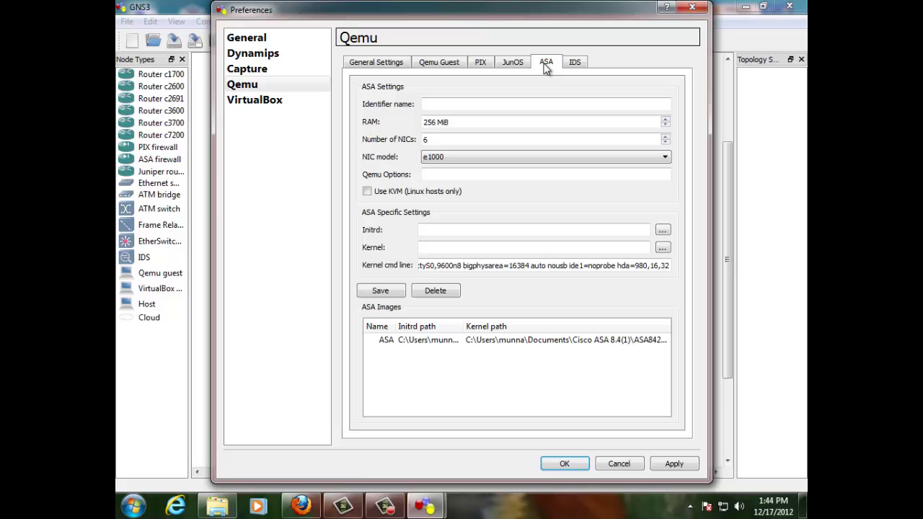
click(514, 342)
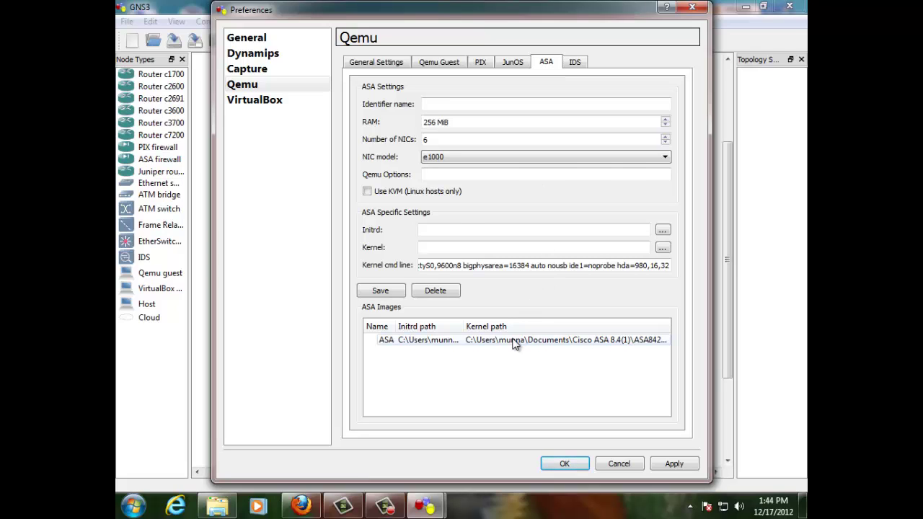
click(511, 63)
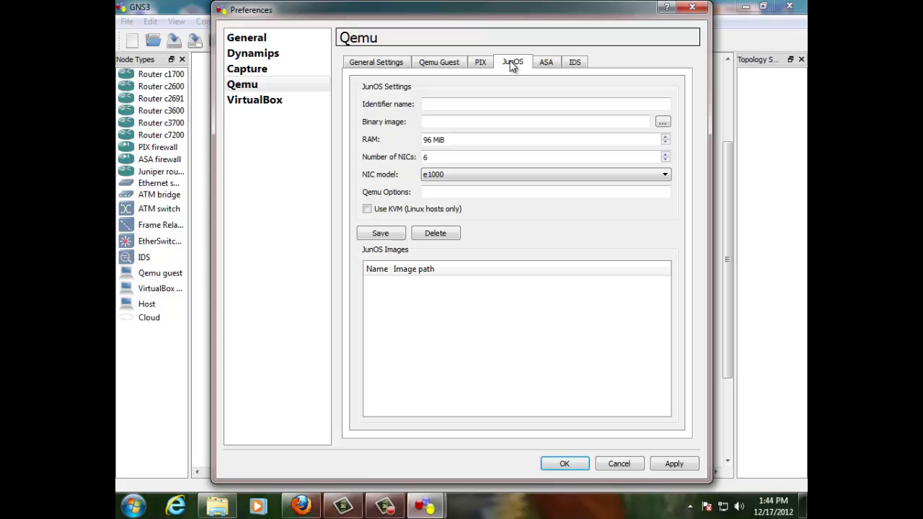
click(486, 65)
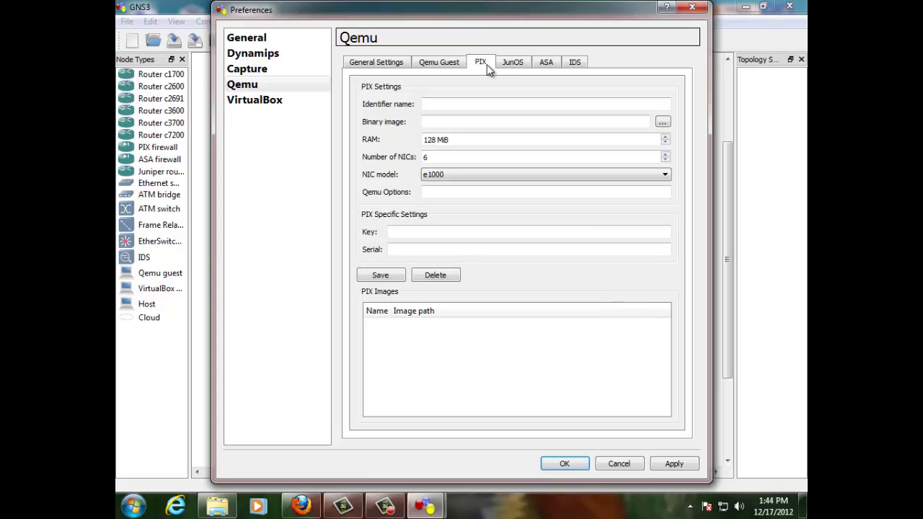
click(461, 64)
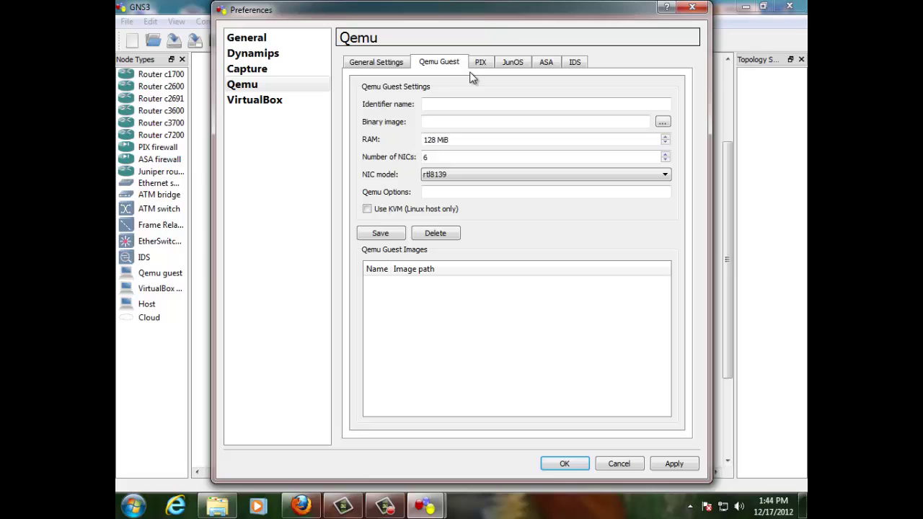
click(576, 63)
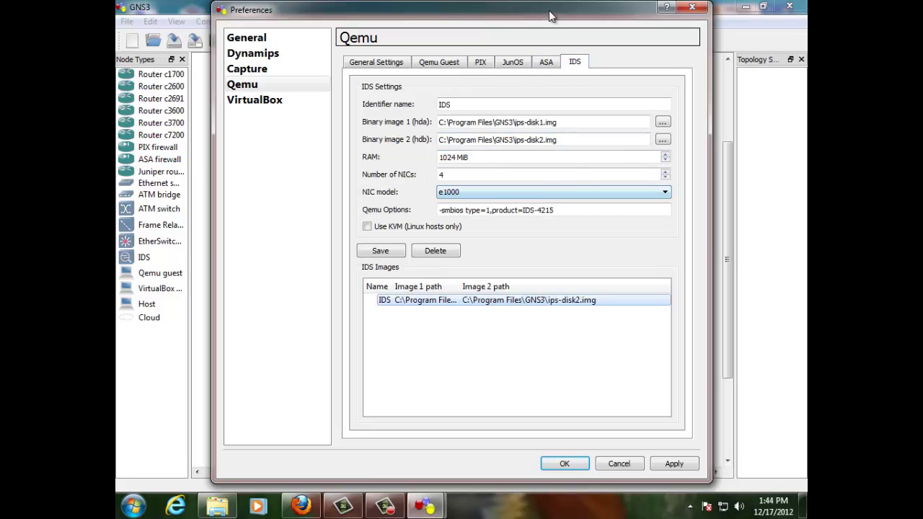
drag(535, 10, 491, 9)
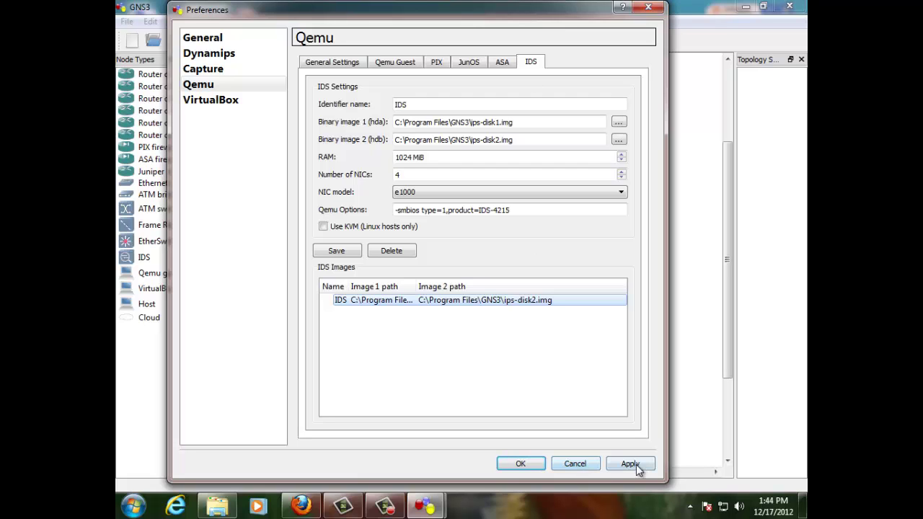
Step: Place cloud C1 on the canvas and bind it to the VirtualBox Host-Only Network adapter
click(562, 464)
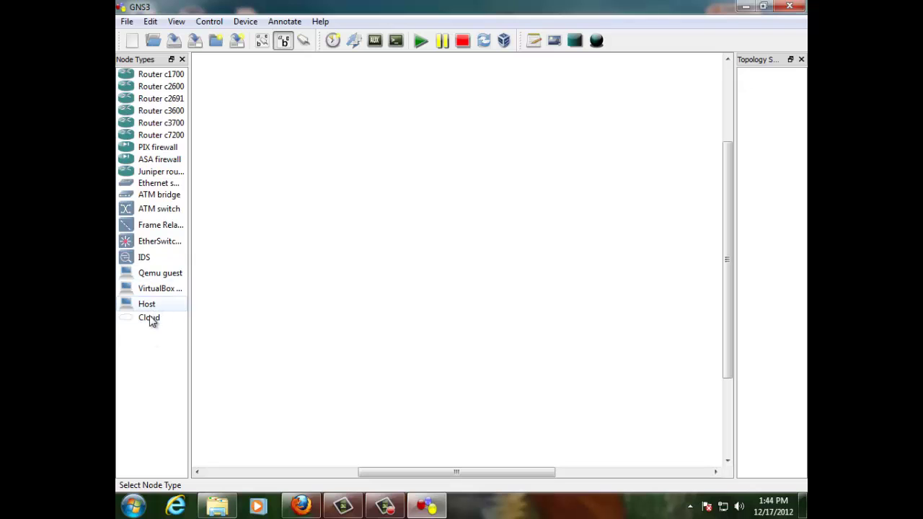
drag(144, 323, 447, 235)
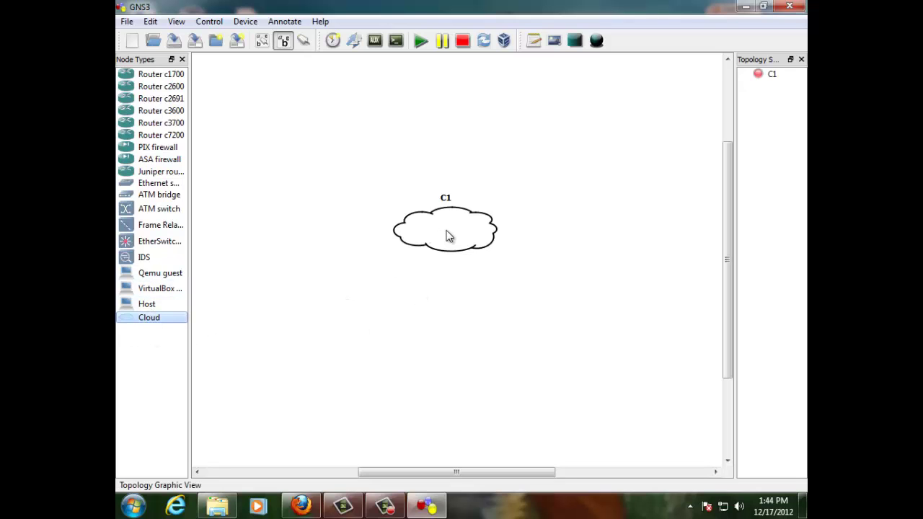
right_click(447, 232)
click(468, 241)
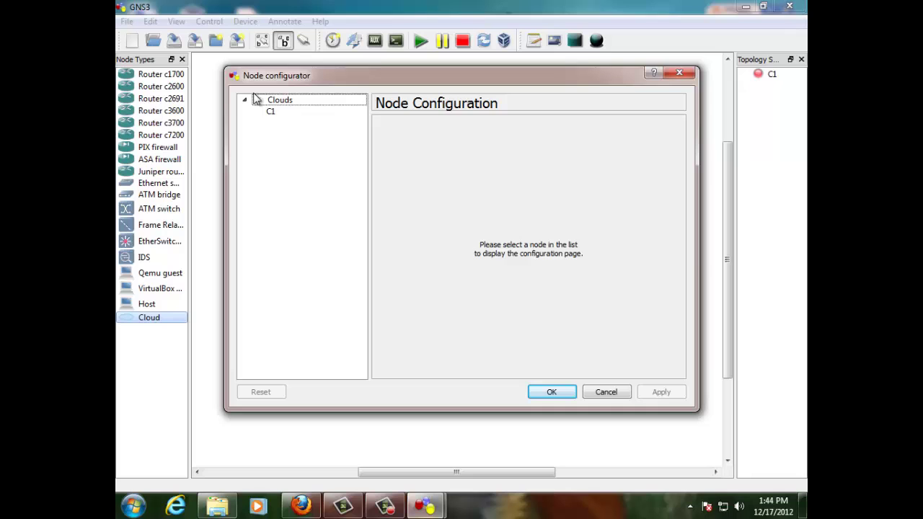
click(269, 111)
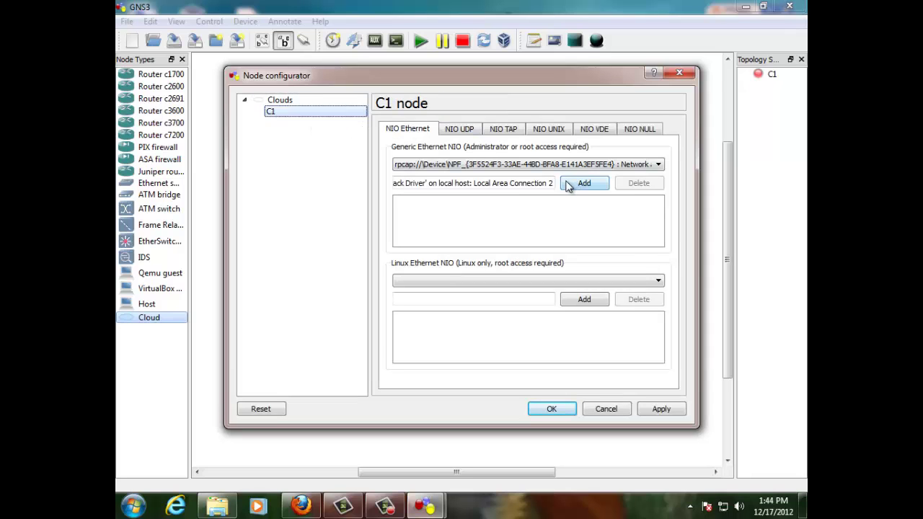
click(570, 166)
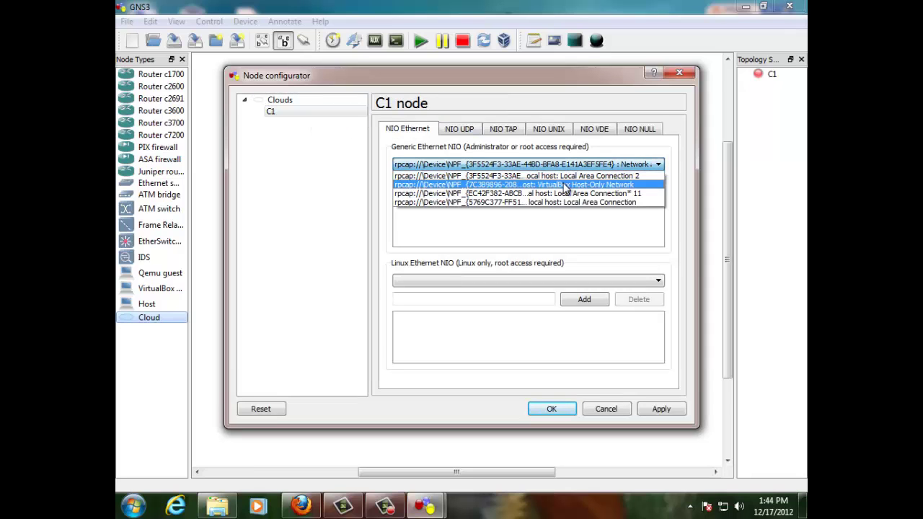
click(568, 174)
click(566, 186)
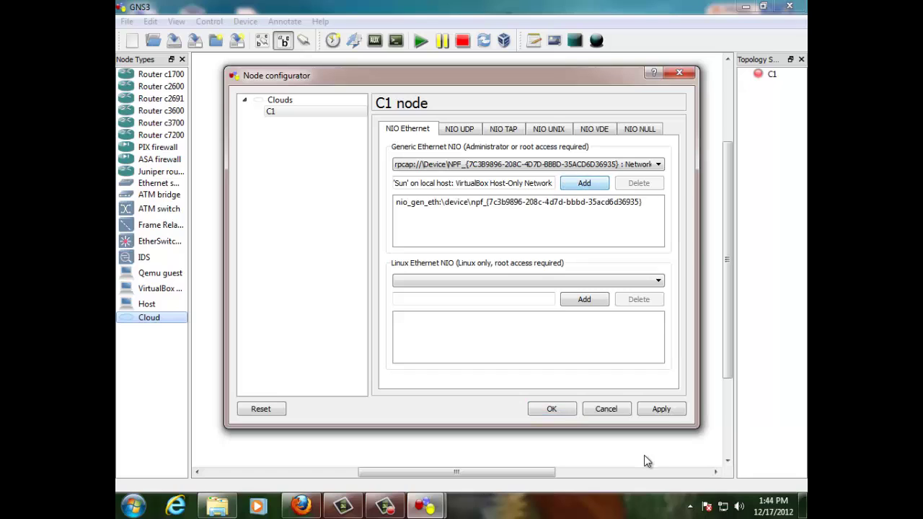
click(491, 205)
click(553, 408)
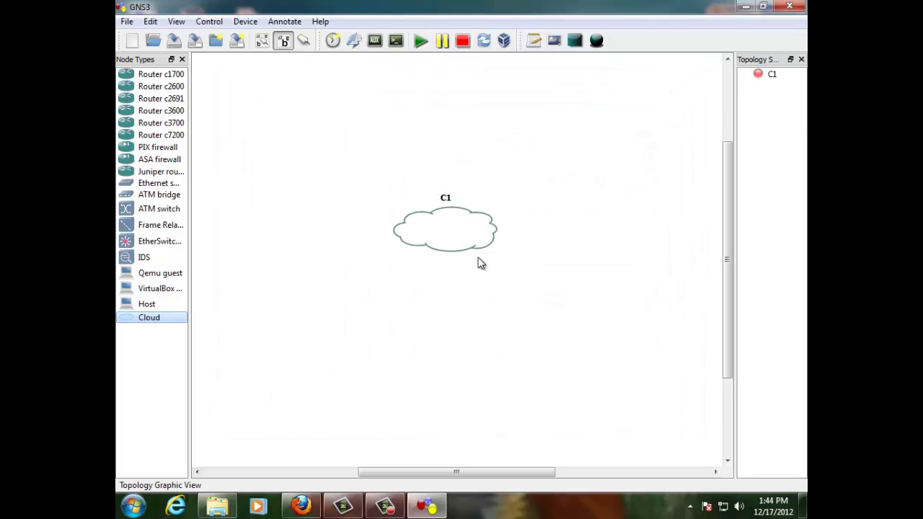
Step: Move C1 down-left, then drop IDS sensor IDS1 and Ethernet switch SW1 onto the canvas
drag(459, 227, 406, 364)
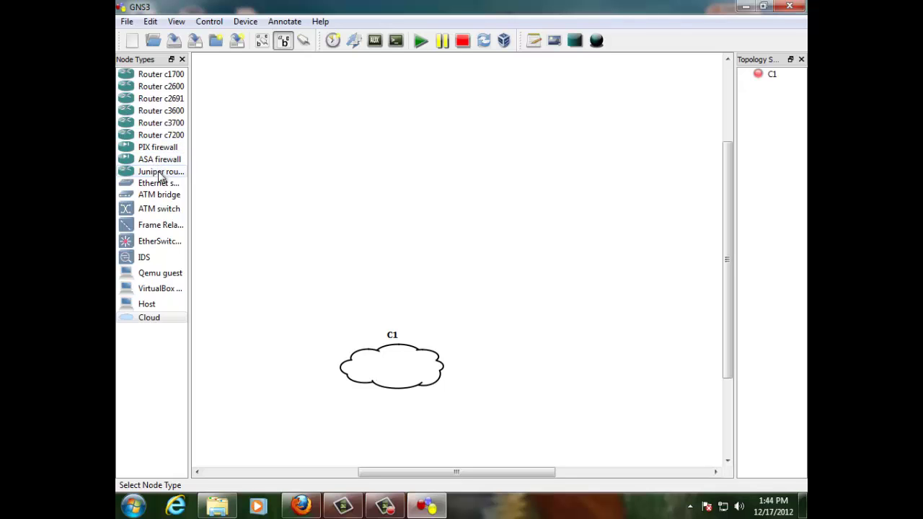
drag(138, 259, 482, 249)
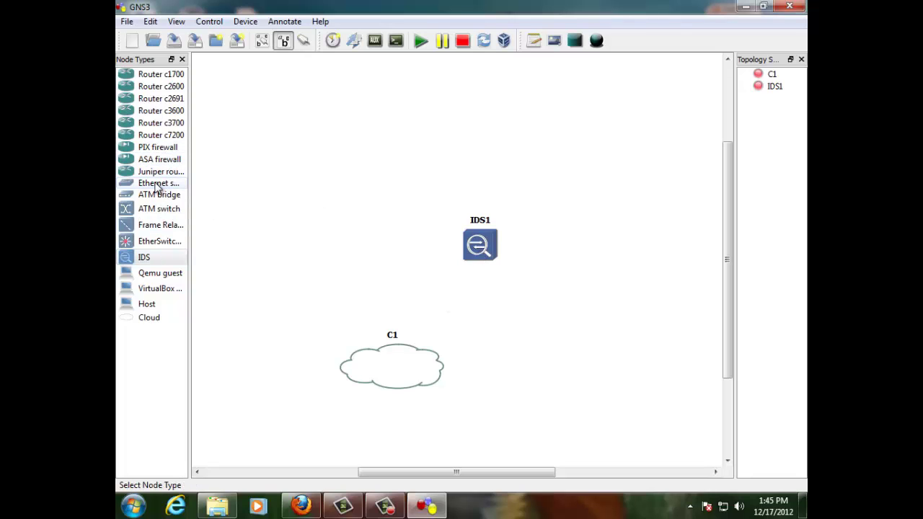
drag(153, 186, 380, 269)
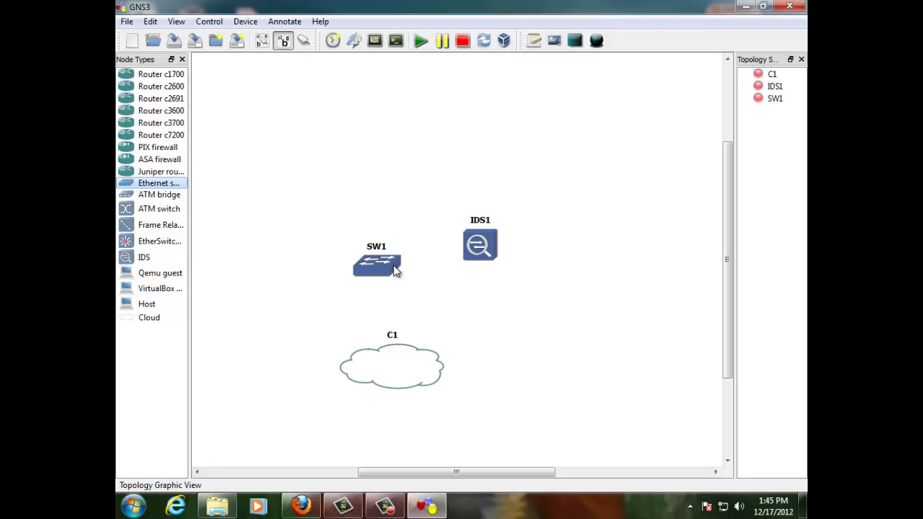
Step: Manually link IDS1's e0 port to switch SW1 port 1
click(306, 41)
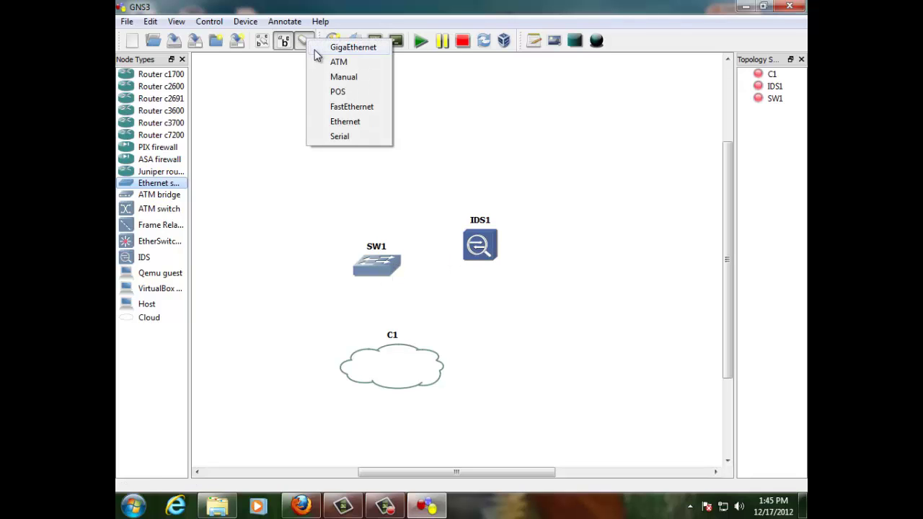
click(339, 78)
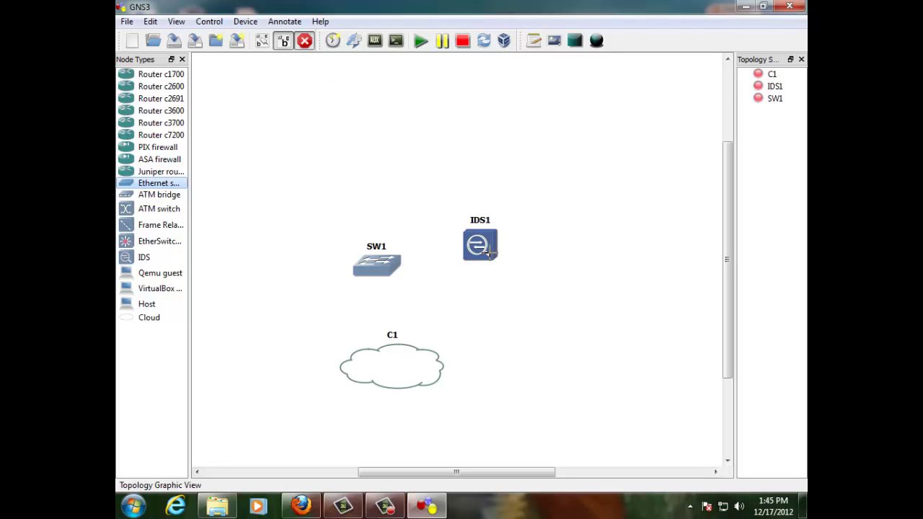
mouse_move(485, 250)
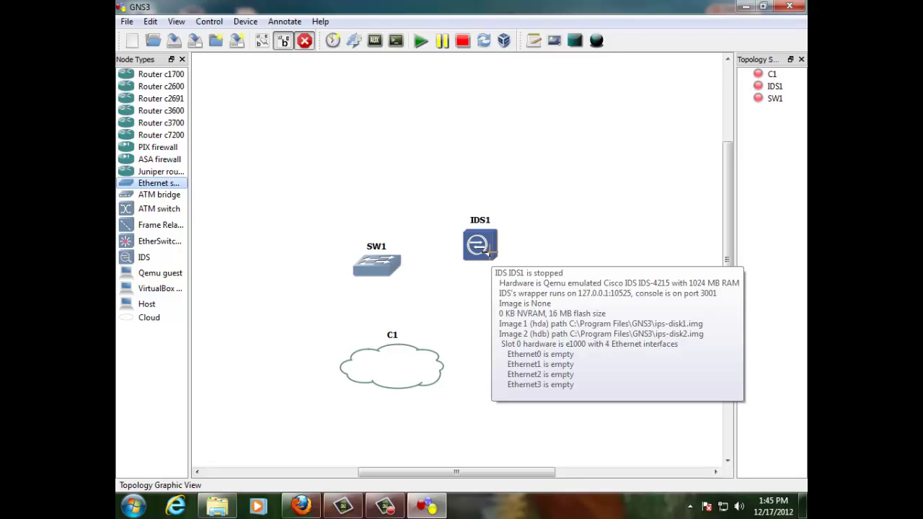
click(488, 249)
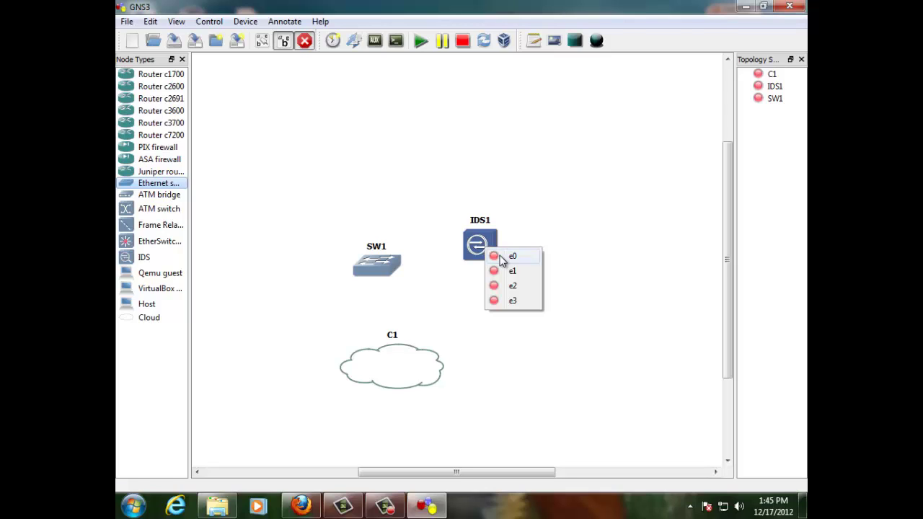
click(502, 258)
click(390, 264)
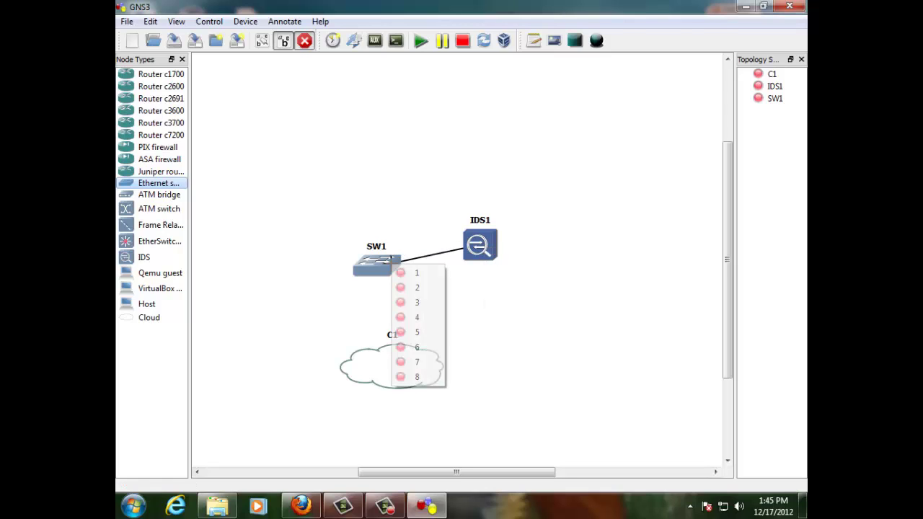
click(405, 274)
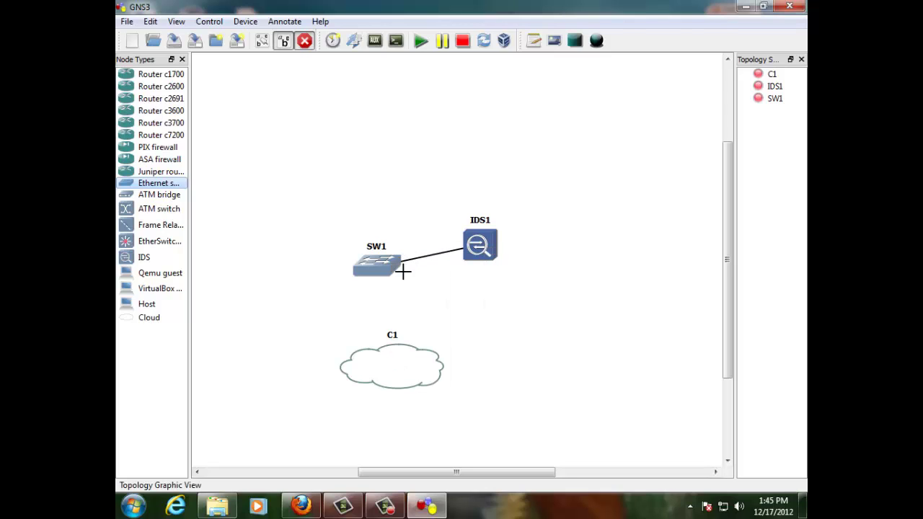
Step: Link SW1 port 2 to cloud C1's host adapter and exit link mode
click(386, 305)
click(403, 331)
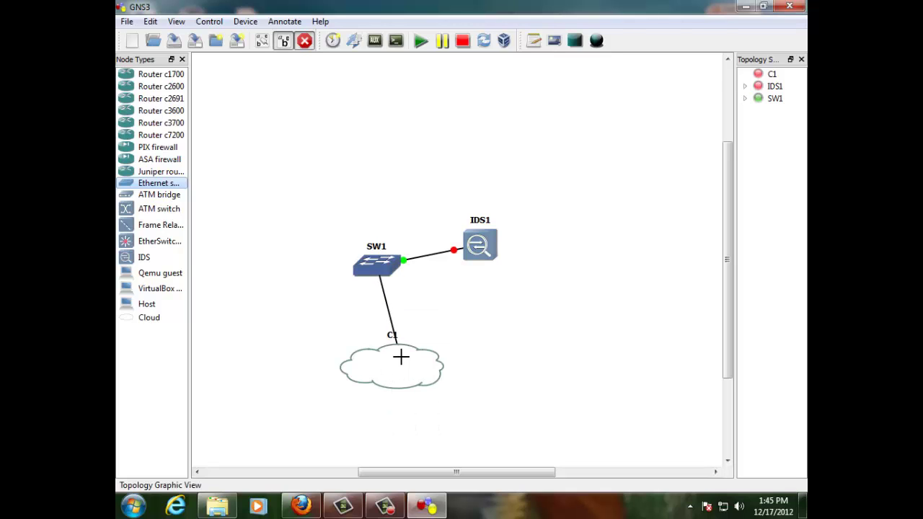
click(403, 362)
click(418, 367)
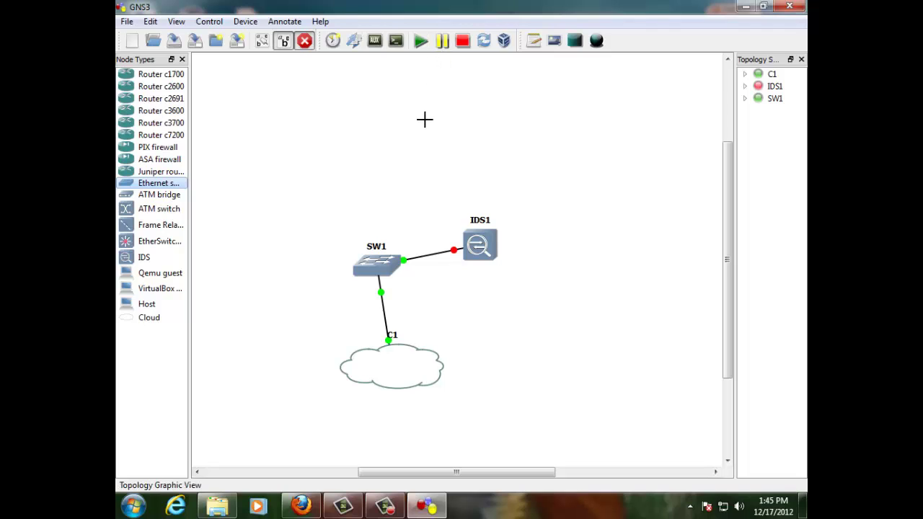
click(305, 41)
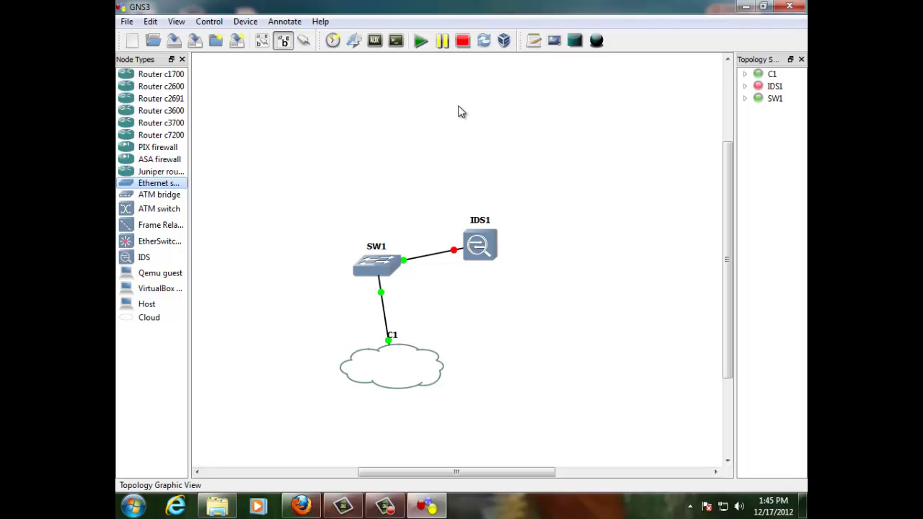
Step: Open IDS1's Node configurator showing both ips-disk images, 1024 MiB RAM and 4 e1000 NICs
right_click(478, 251)
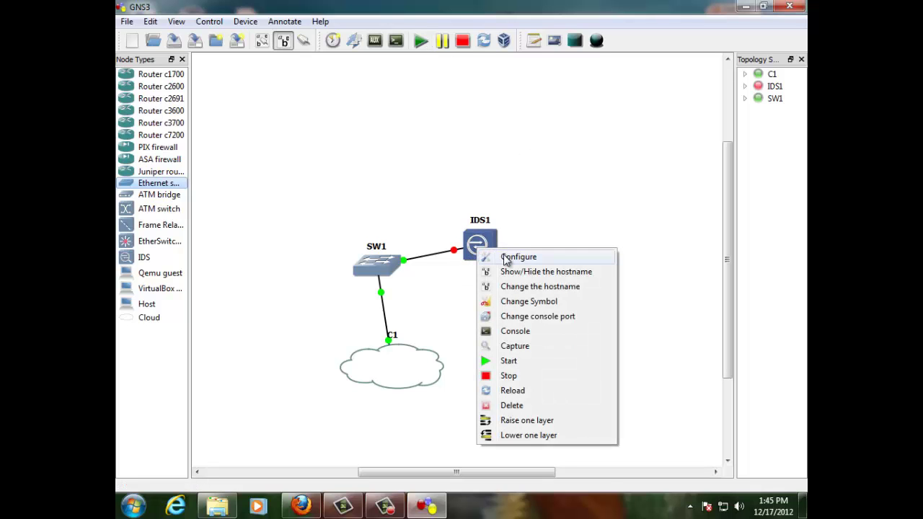
click(507, 258)
click(272, 113)
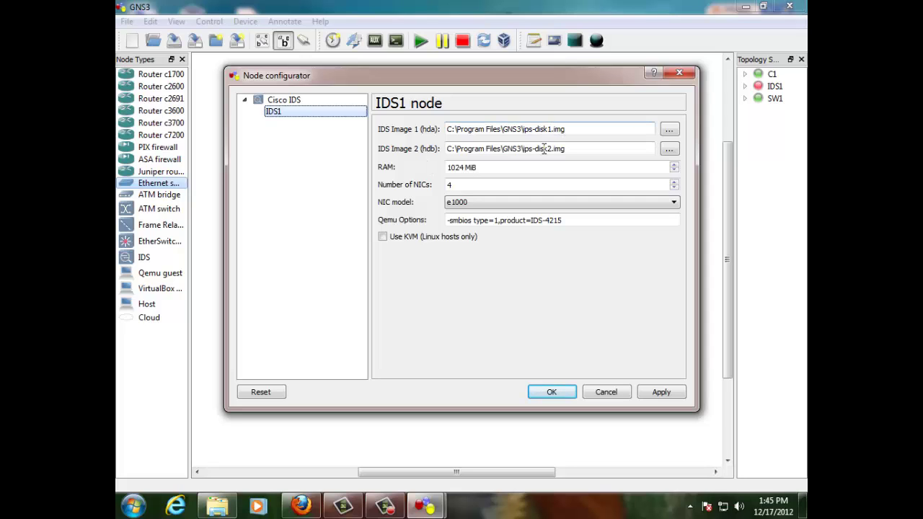
click(669, 129)
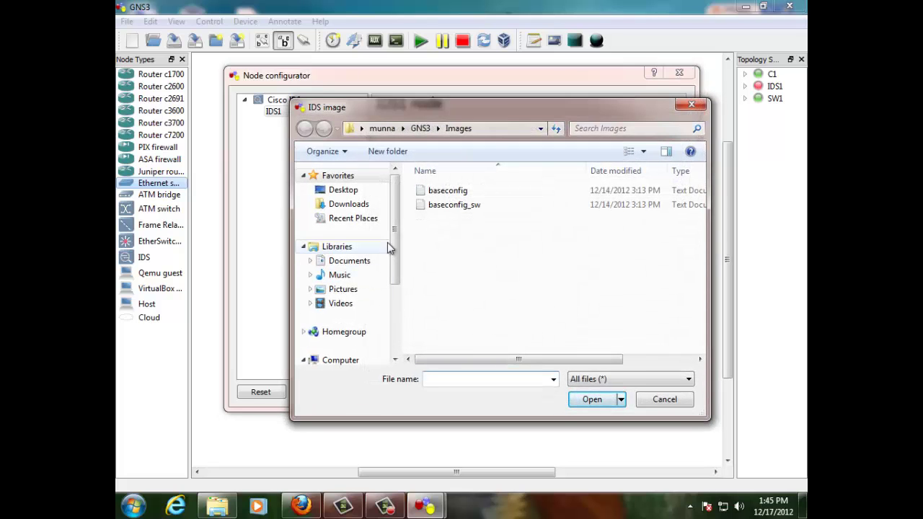
drag(395, 205, 395, 245)
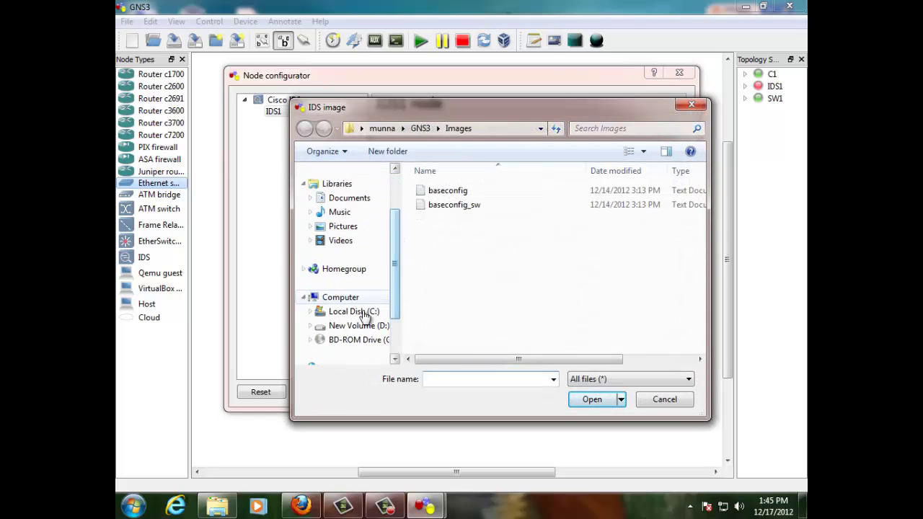
click(356, 311)
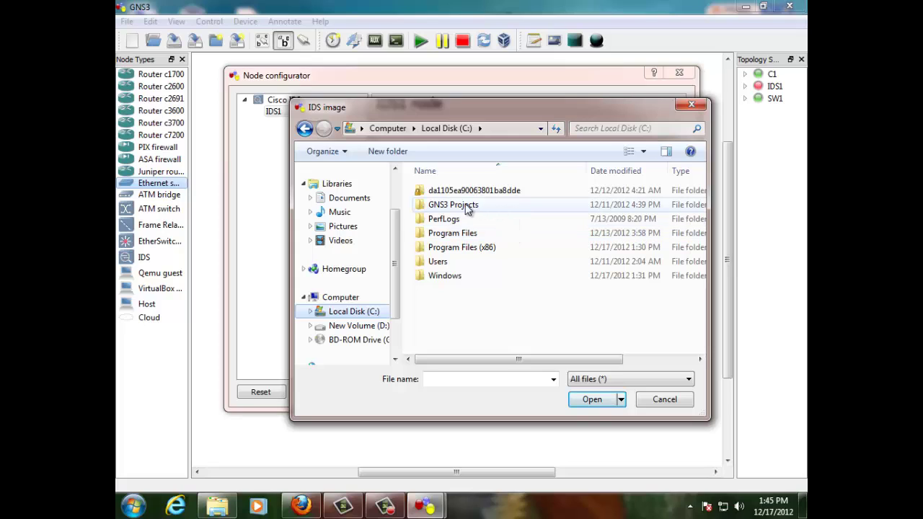
double_click(470, 209)
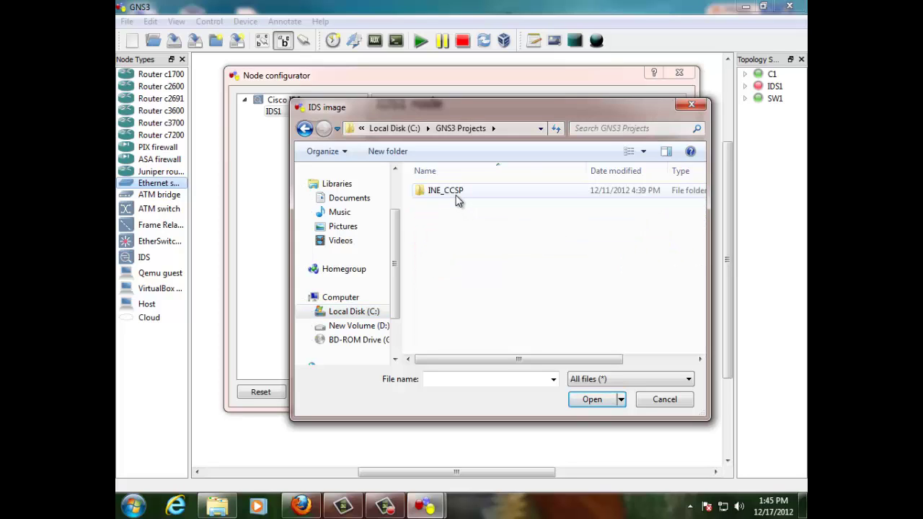
double_click(457, 192)
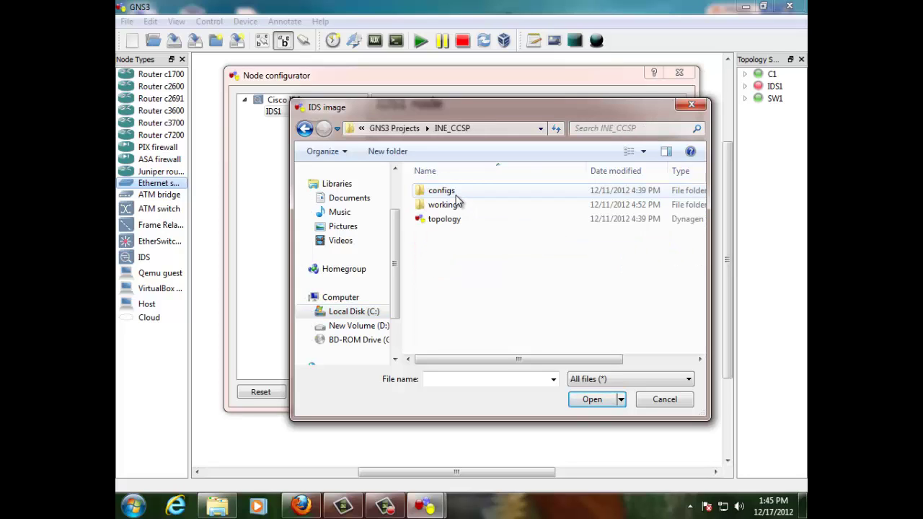
click(305, 128)
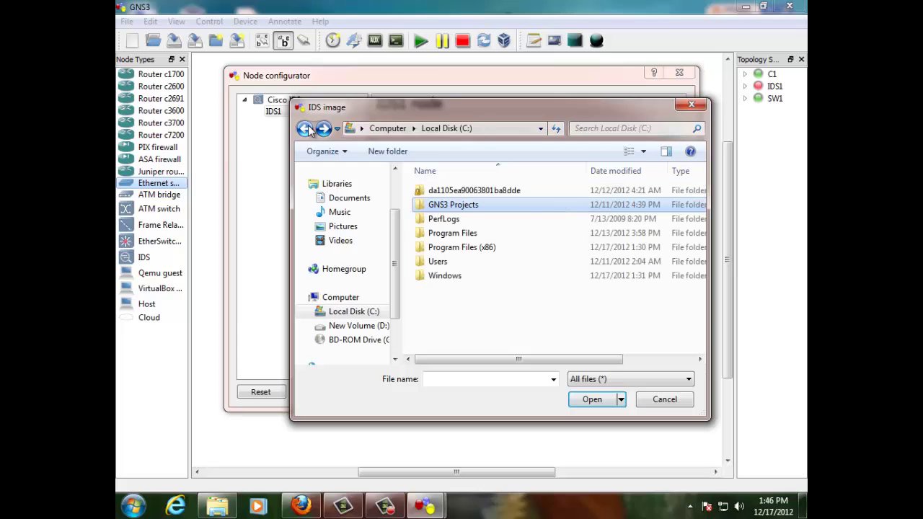
double_click(455, 235)
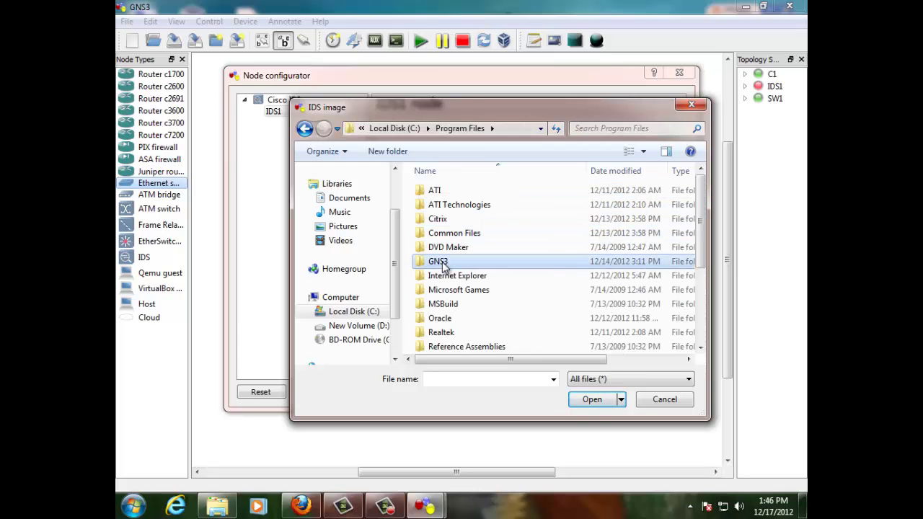
double_click(443, 262)
scroll(455, 258, down, 10)
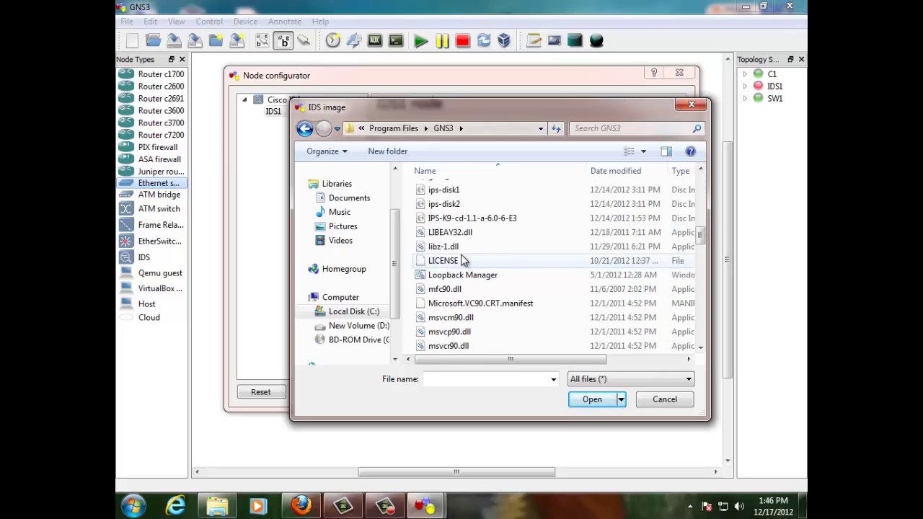
scroll(462, 260, down, 2)
scroll(463, 260, up, 3)
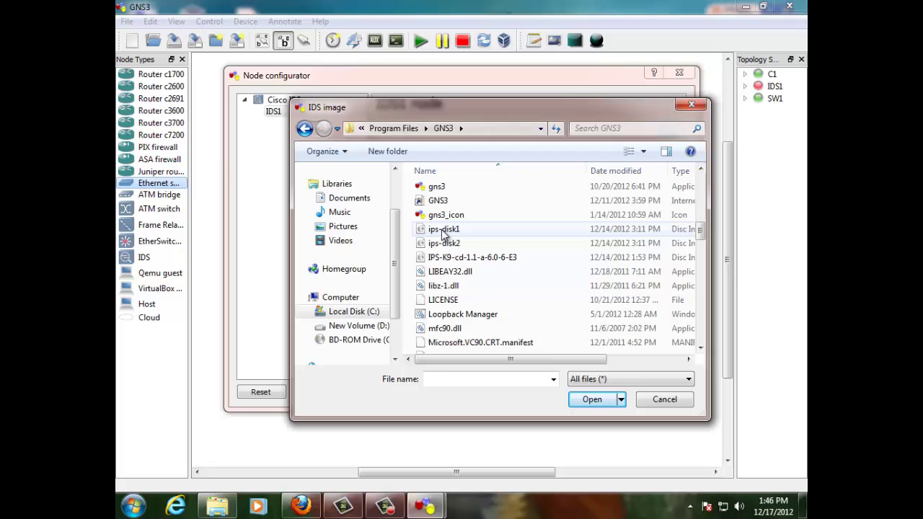
click(443, 231)
click(448, 245)
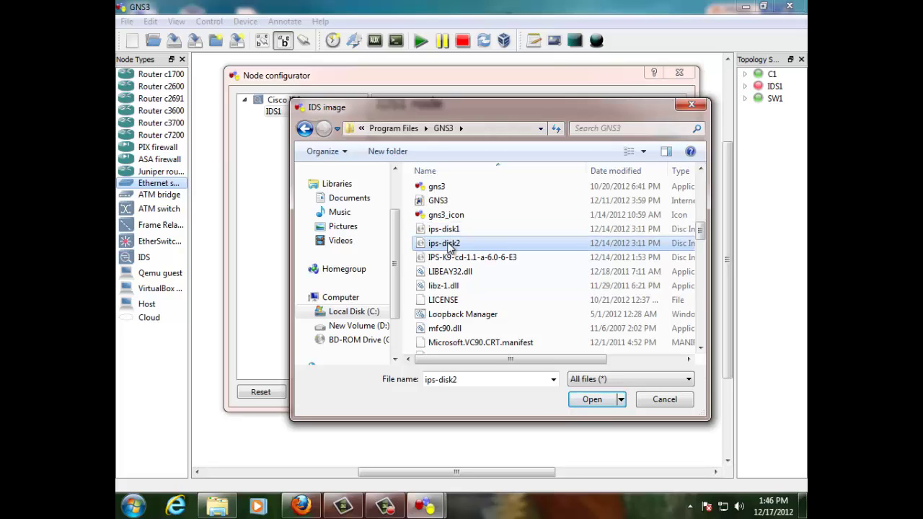
click(447, 259)
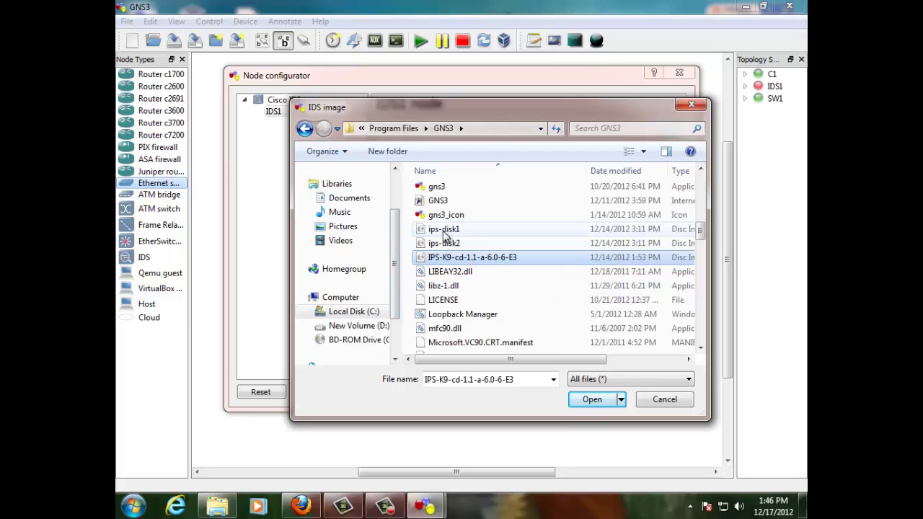
click(443, 232)
click(447, 243)
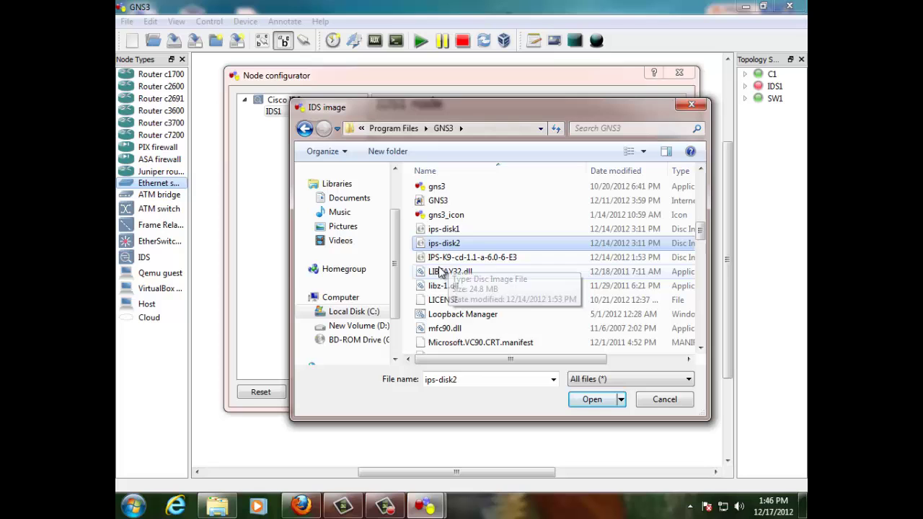
click(663, 400)
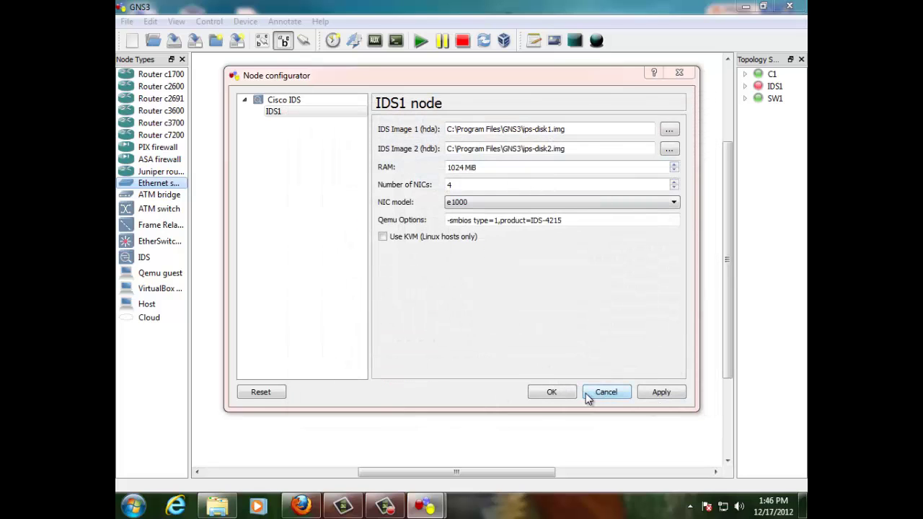
Step: Close the IDS1 configurator and start IDS1 so its QEMU GRUB menu appears
click(551, 392)
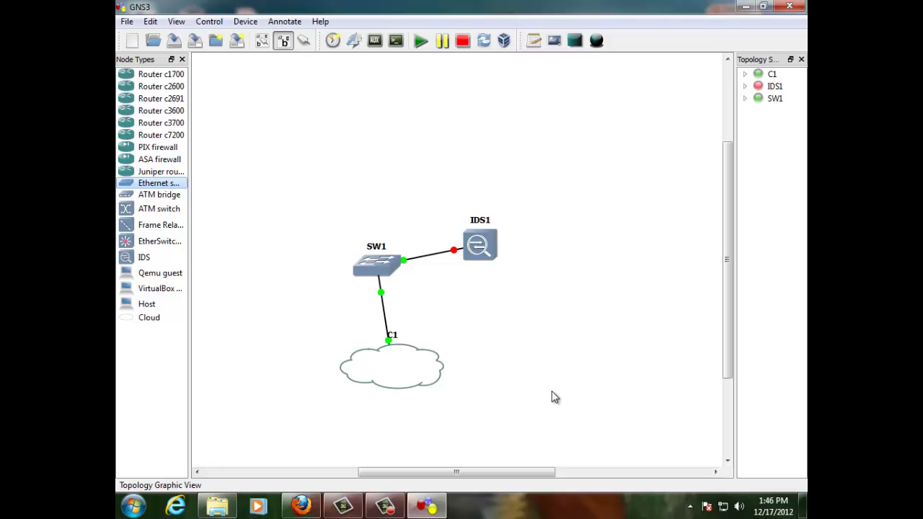
right_click(485, 250)
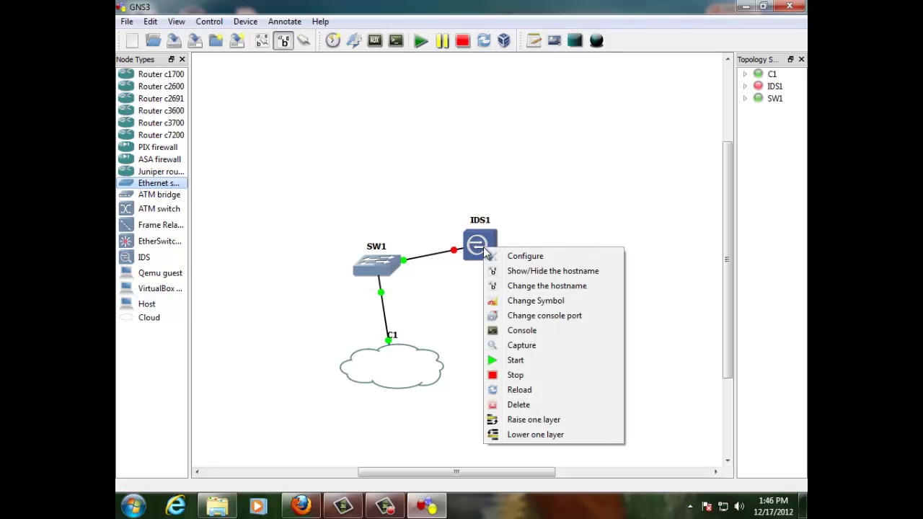
click(546, 360)
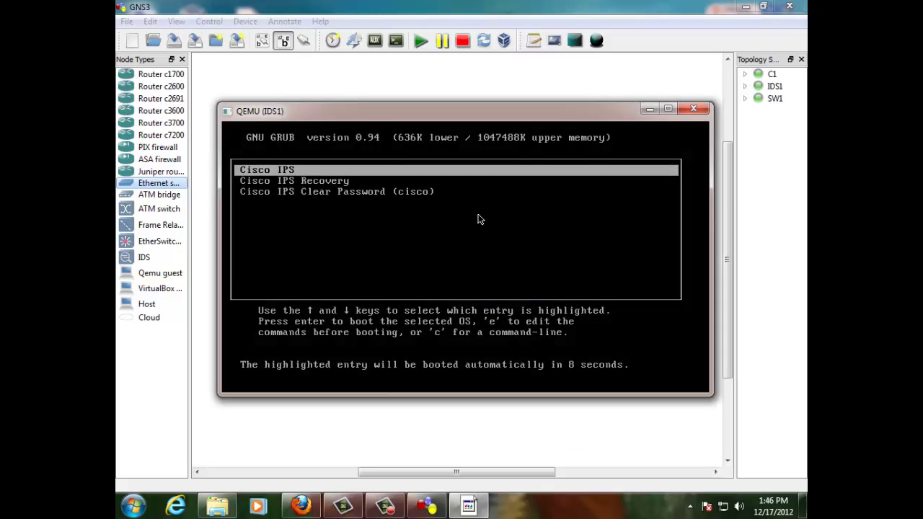
Step: Select the Cisco IPS entry in GRUB and boot IDS1 to the sensor login prompt
click(479, 220)
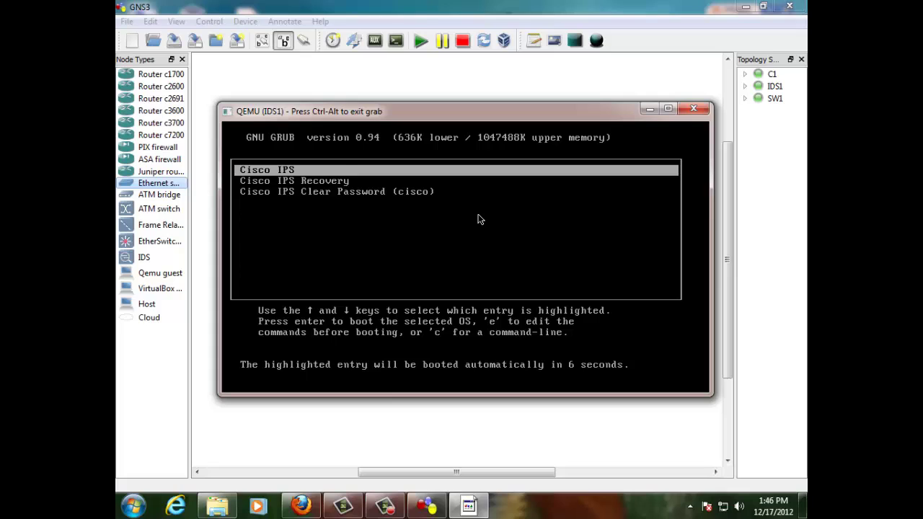
key(Down)
key(Up)
key(Down)
key(Down)
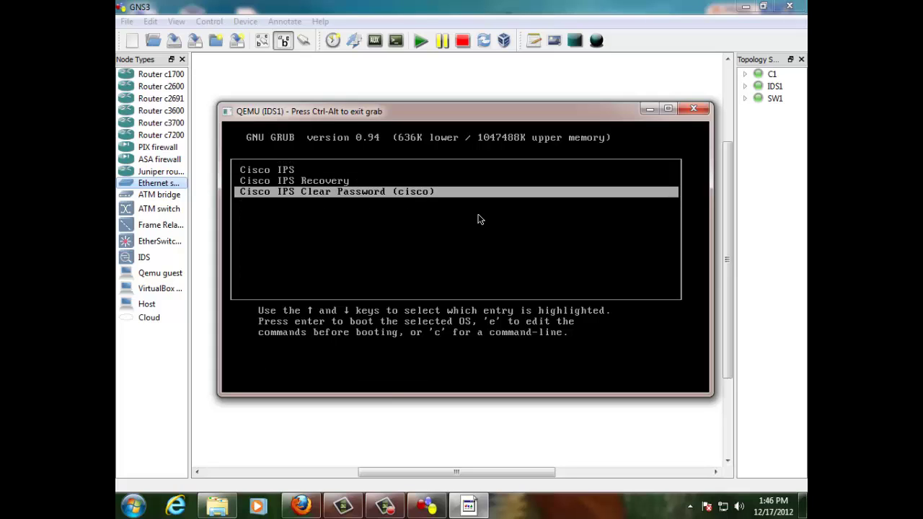
key(Up)
key(Up)
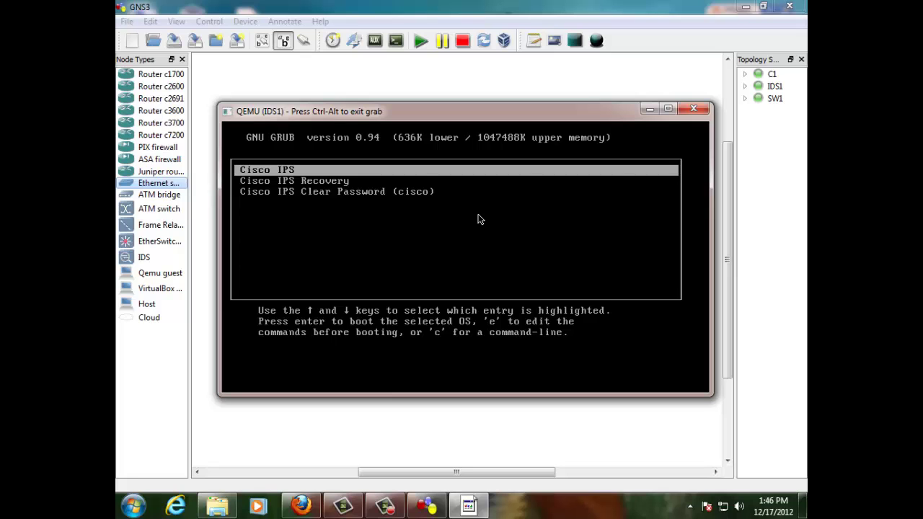
key(Return)
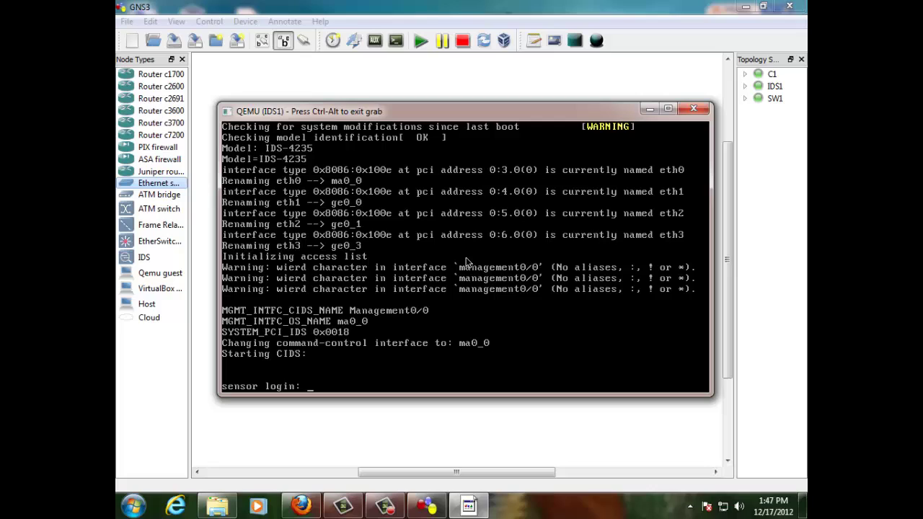
Step: Log in to the IDS1 sensor with the username and password, then type 'show ver'
text(cisco)
key(Return)
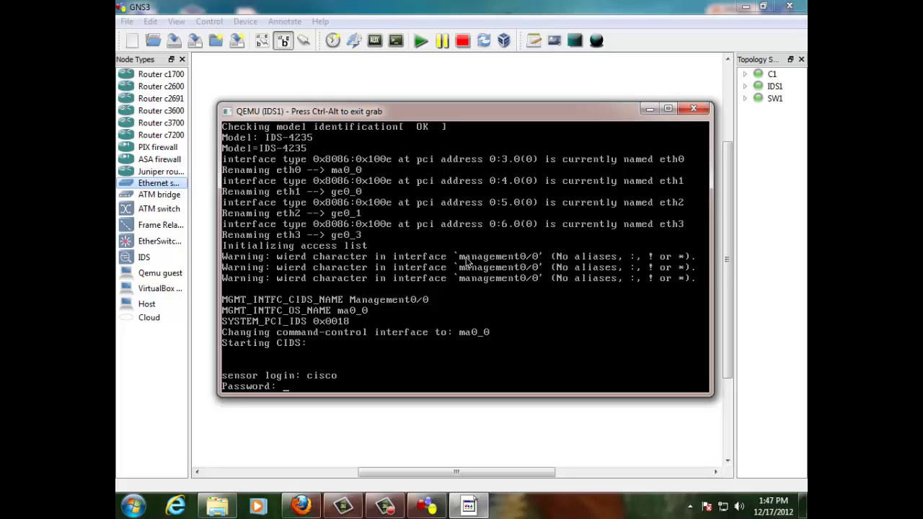
key(Return)
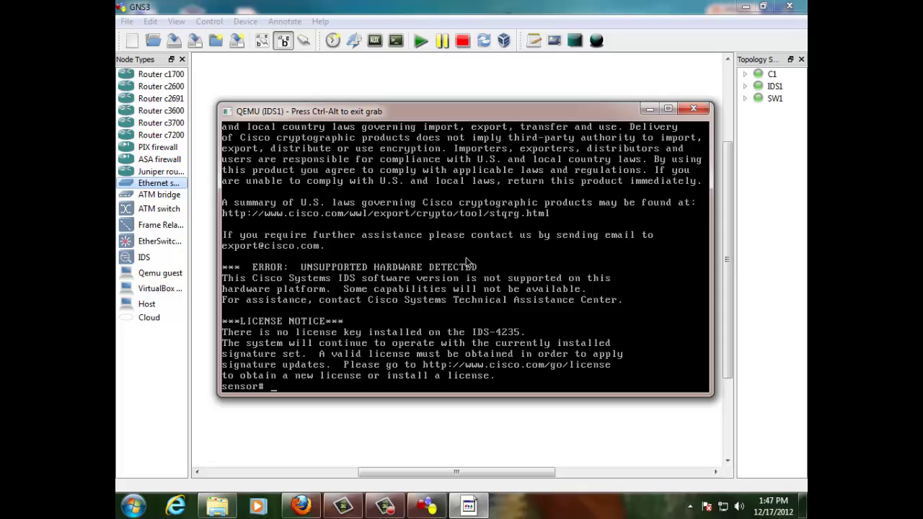
text(show ver)
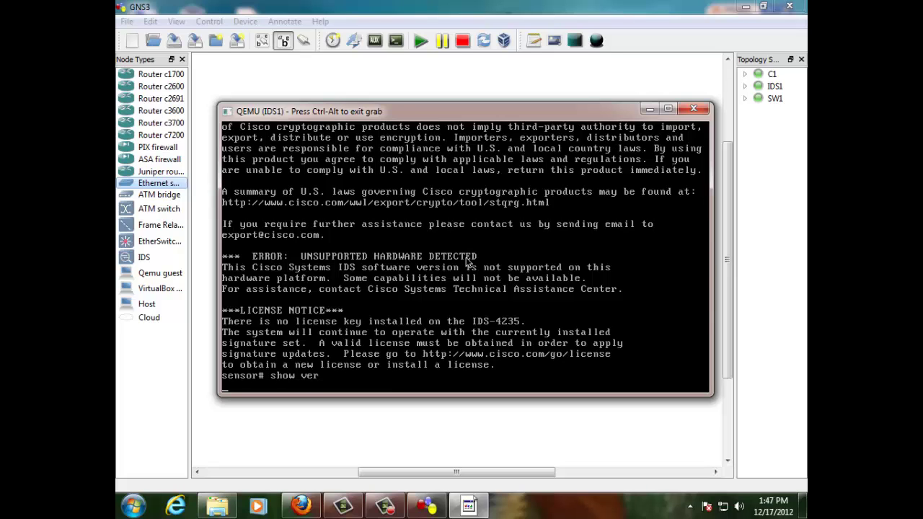
Step: Run 'show ver' on IDS1 and page to the end, showing Recovery Partition Version 1.1 - 6.0(6)E3
key(Return)
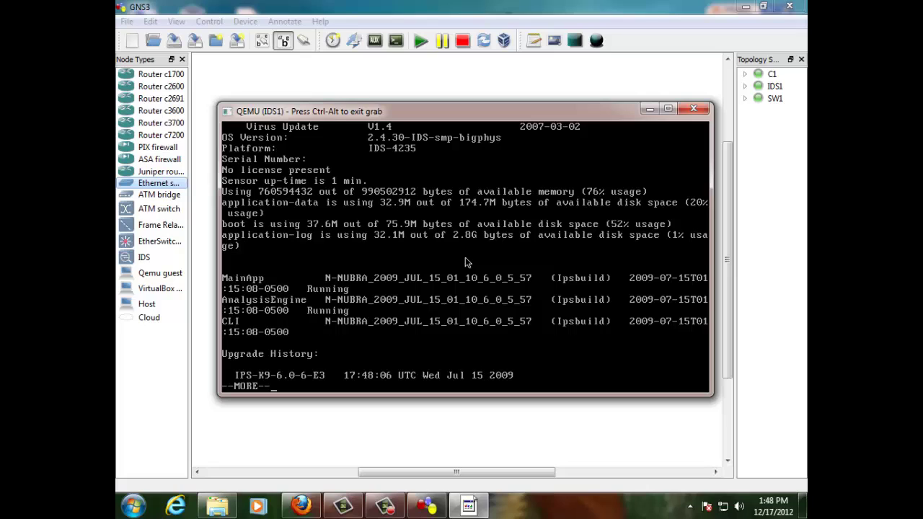
key(space)
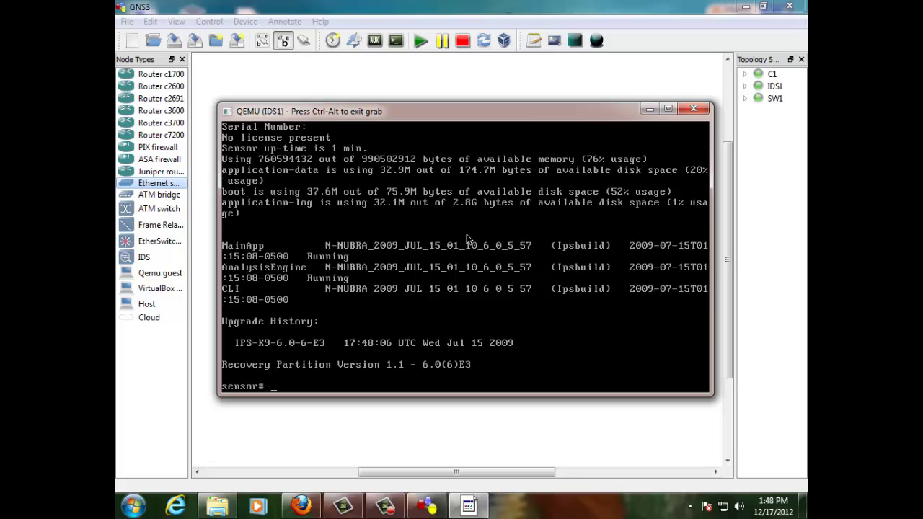
key(ctrl+alt)
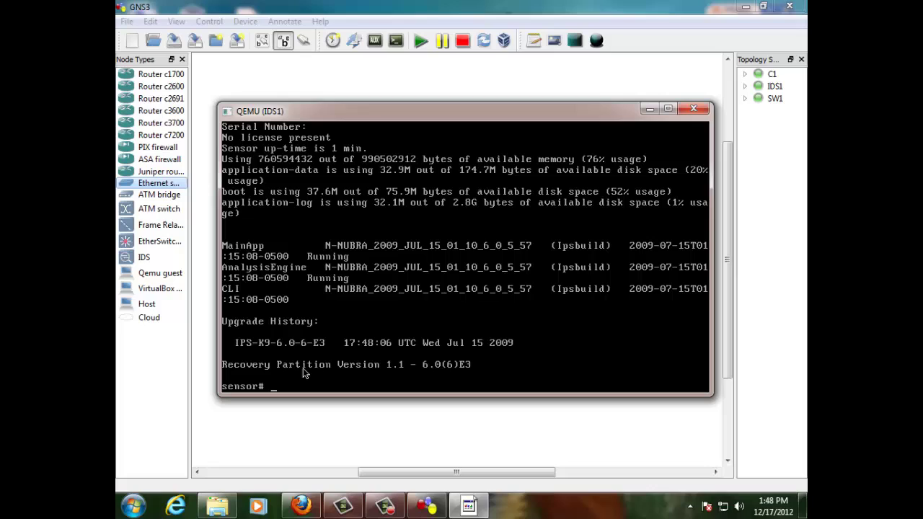
click(466, 370)
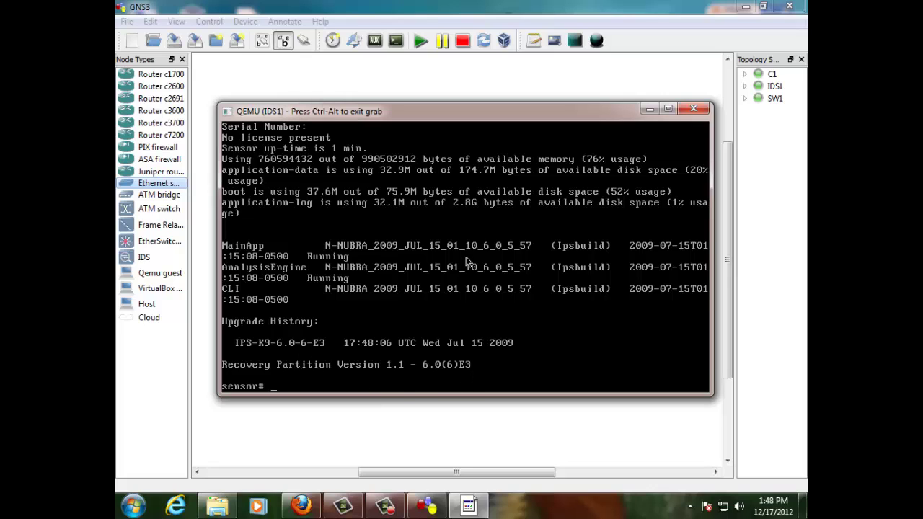